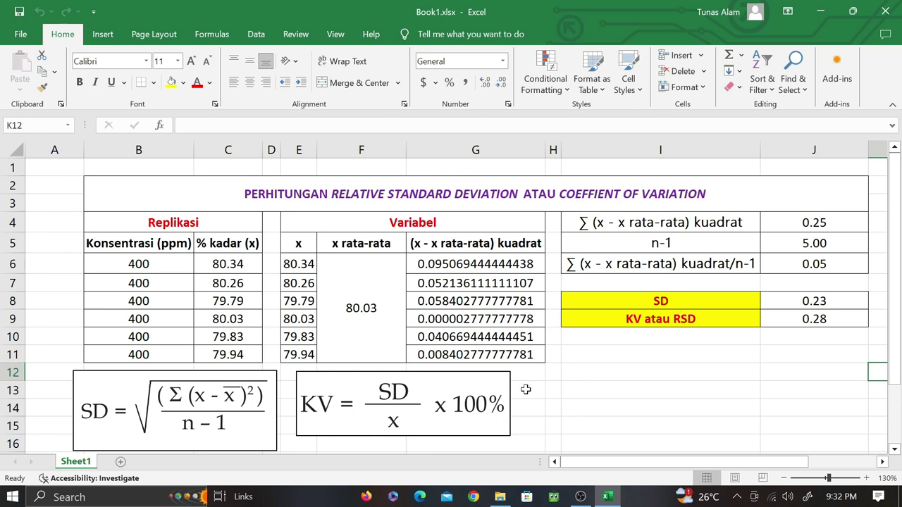
# Examine the Replikasi table's Konsentrasi (ppm) entries for all replicates in B6 through B11
pyautogui.click(176, 226)
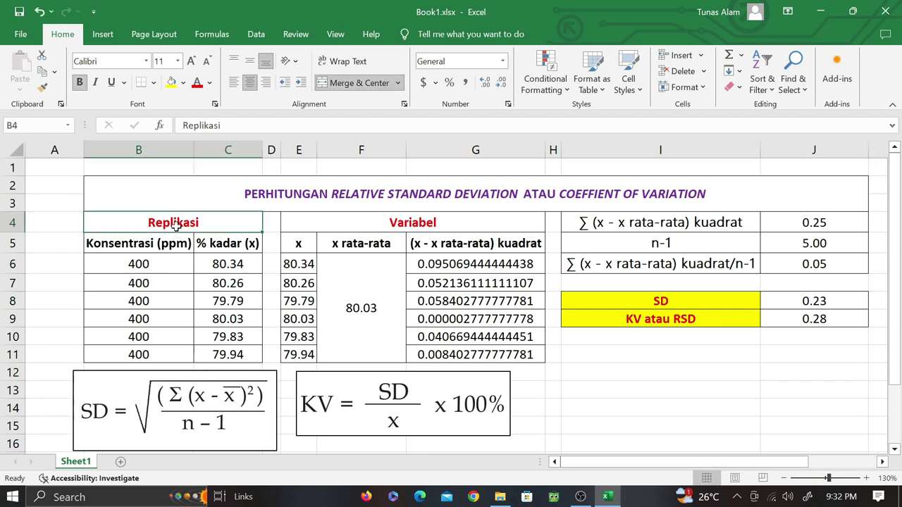
pyautogui.press('Down')
pyautogui.press('Down')
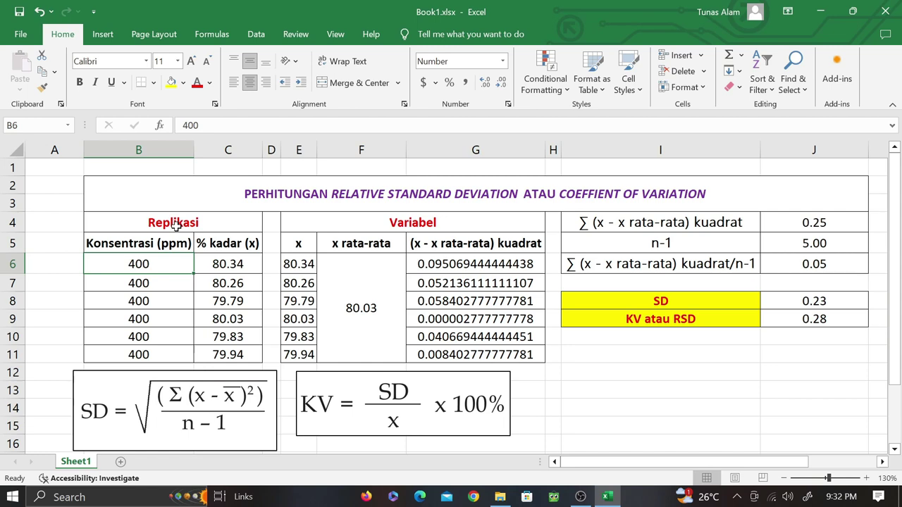
pyautogui.press('Down')
pyautogui.press('Down')
pyautogui.press('Down')
pyautogui.press('Down')
pyautogui.press('Down')
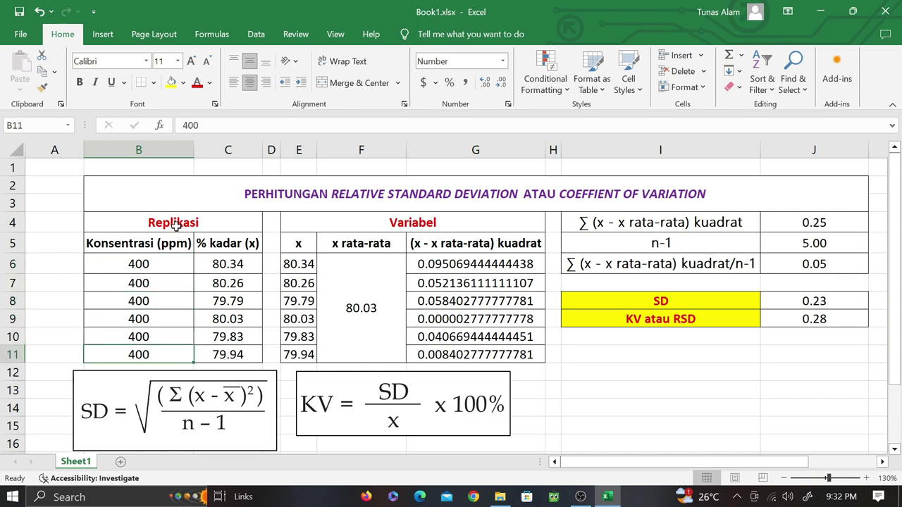
pyautogui.press('Up')
pyautogui.press('Up')
pyautogui.press('Up')
pyautogui.press('Up')
pyautogui.press('Up')
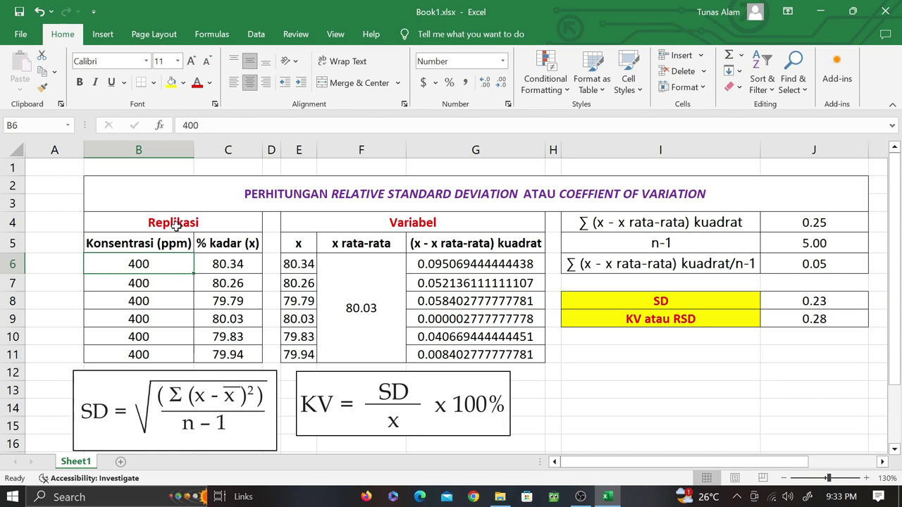
# Examine the % kadar (x) value of each replicate in C6 through C11
pyautogui.press('Right')
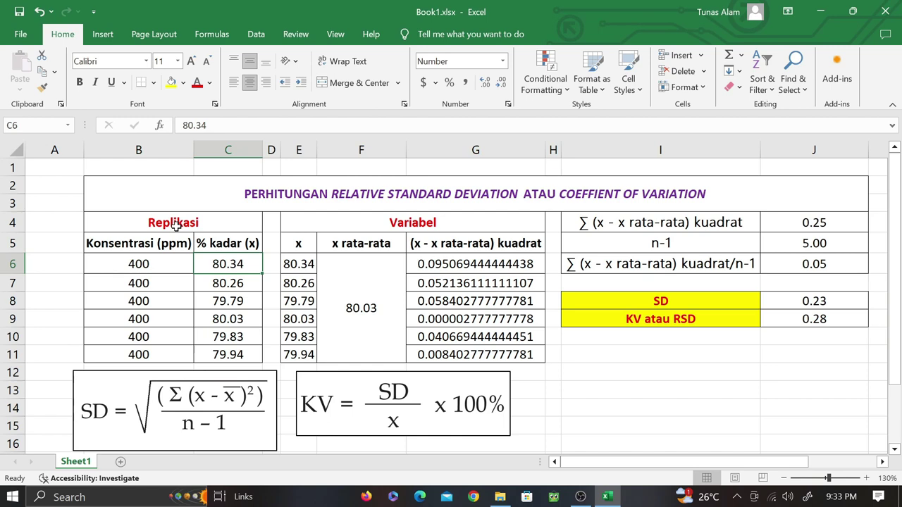
pyautogui.press('Down')
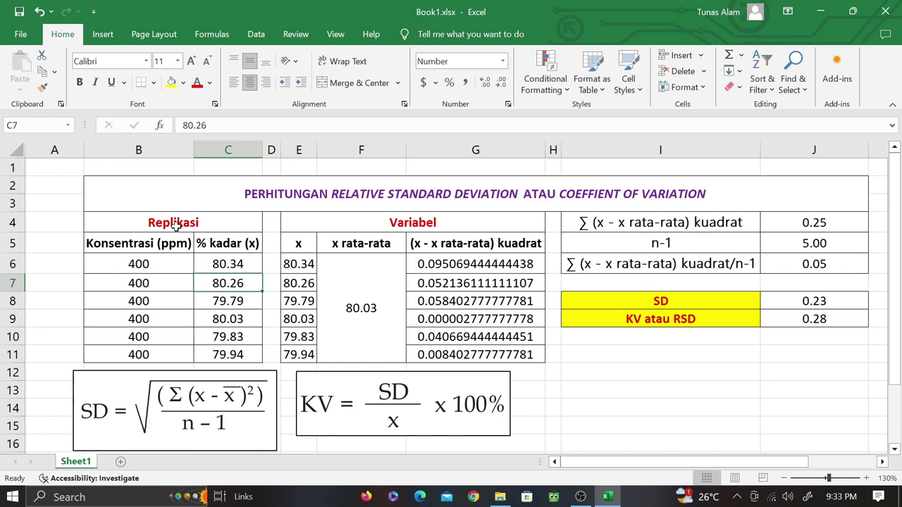
pyautogui.press('Down')
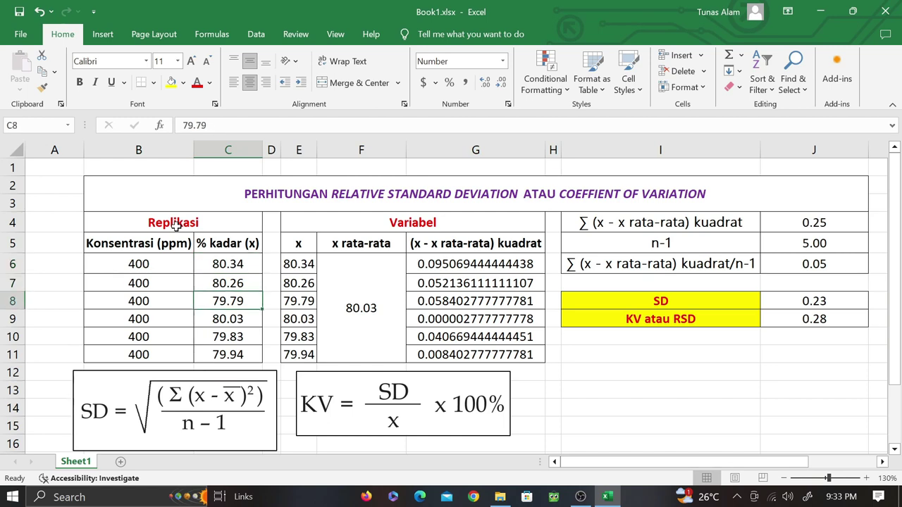
pyautogui.press('Down')
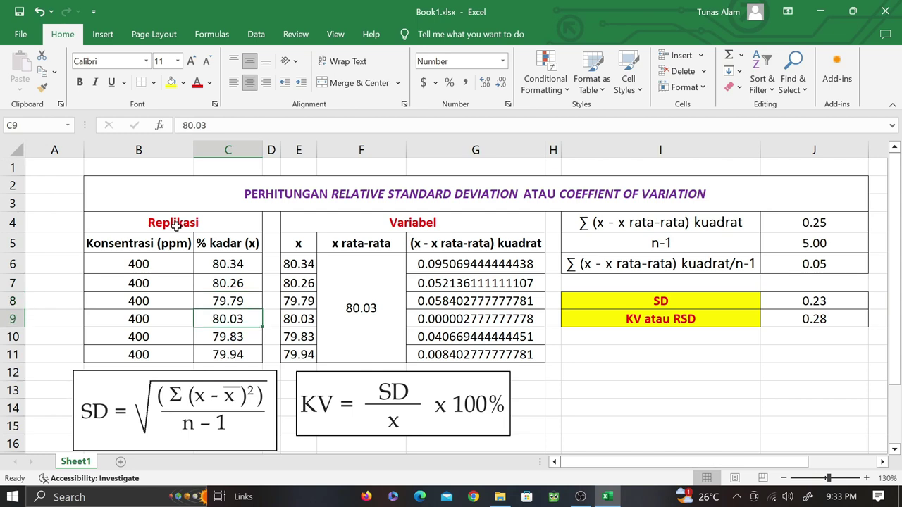
pyautogui.press('Down')
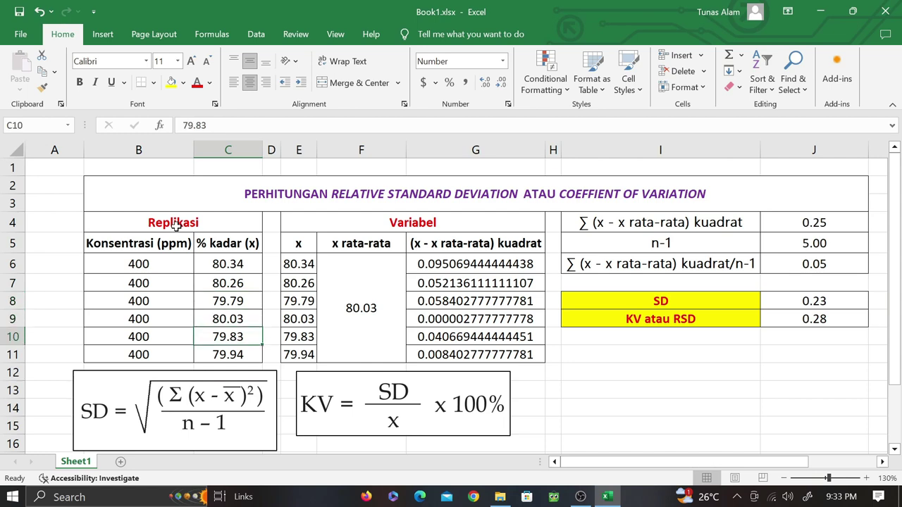
pyautogui.press('Down')
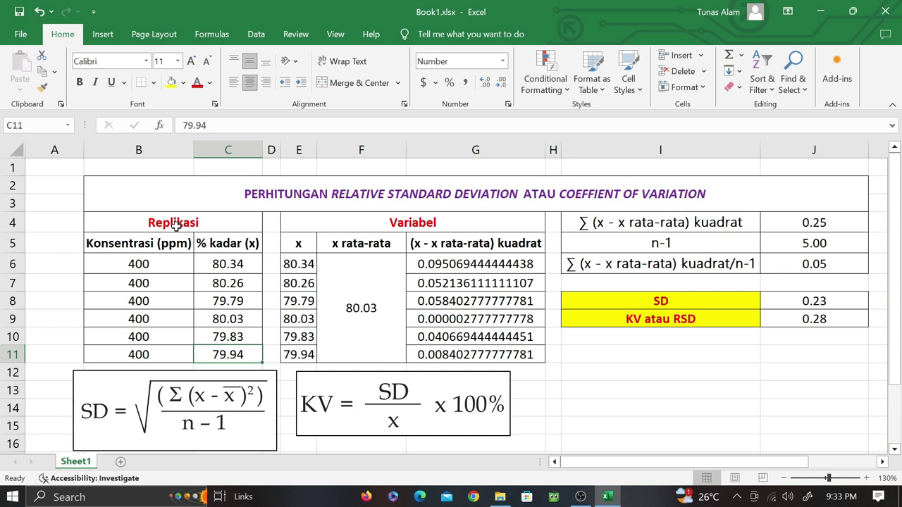
# Examine the Variabel table's x, x rata-rata and (x - x rata-rata) kuadrat columns, including the formulas in F6 and G6
pyautogui.press('Right')
pyautogui.press('Right')
pyautogui.press('Up')
pyautogui.press('Up')
pyautogui.press('Up')
pyautogui.press('Up')
pyautogui.press('Up')
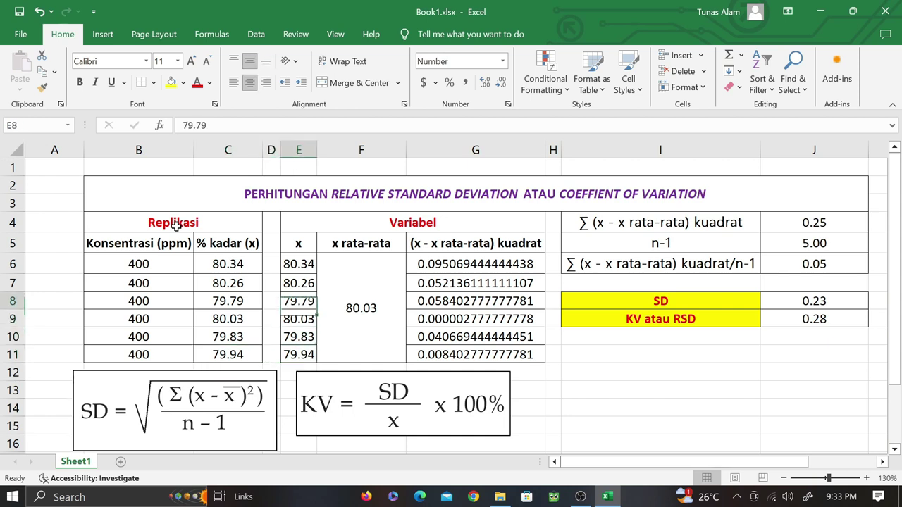
pyautogui.press('Up')
pyautogui.press('Up')
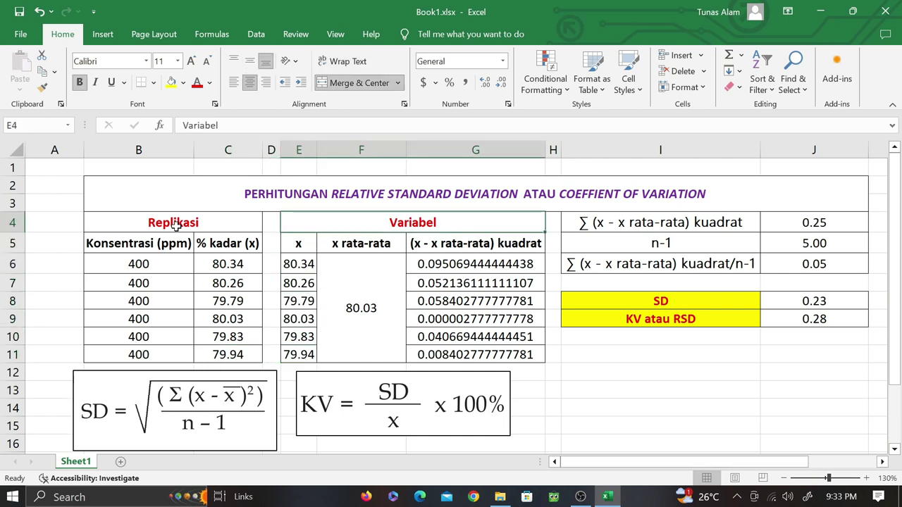
pyautogui.press('Down')
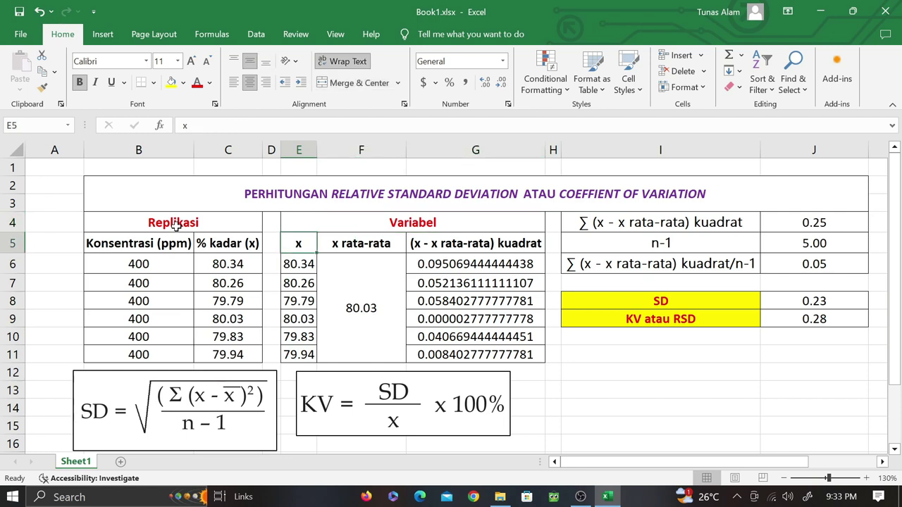
pyautogui.press('Right')
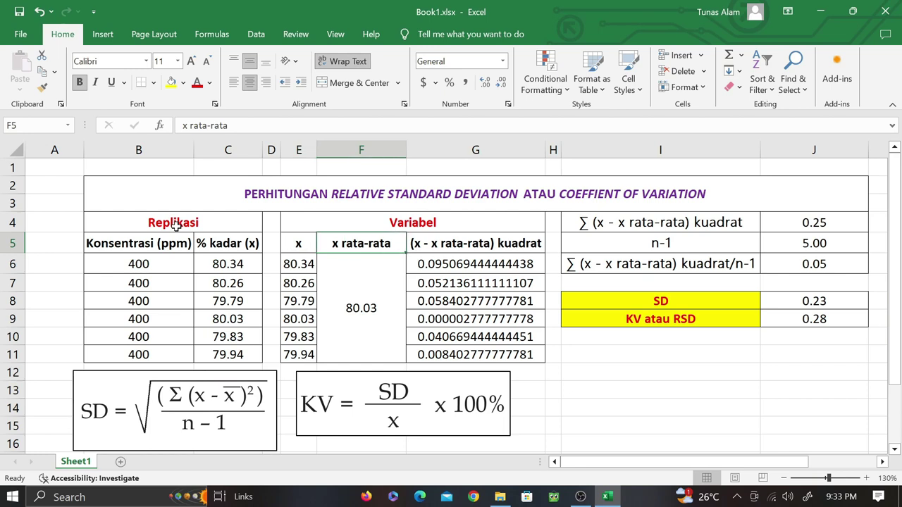
pyautogui.press('Down')
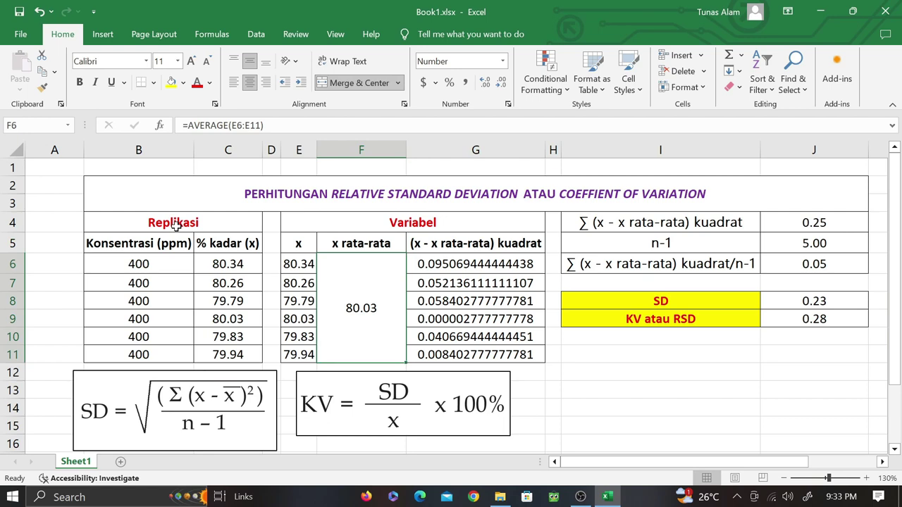
pyautogui.press('Right')
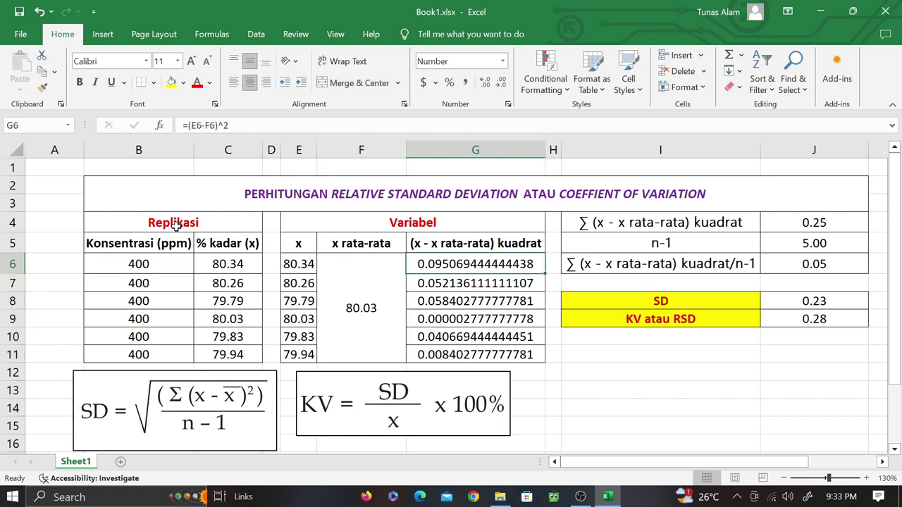
pyautogui.press('Up')
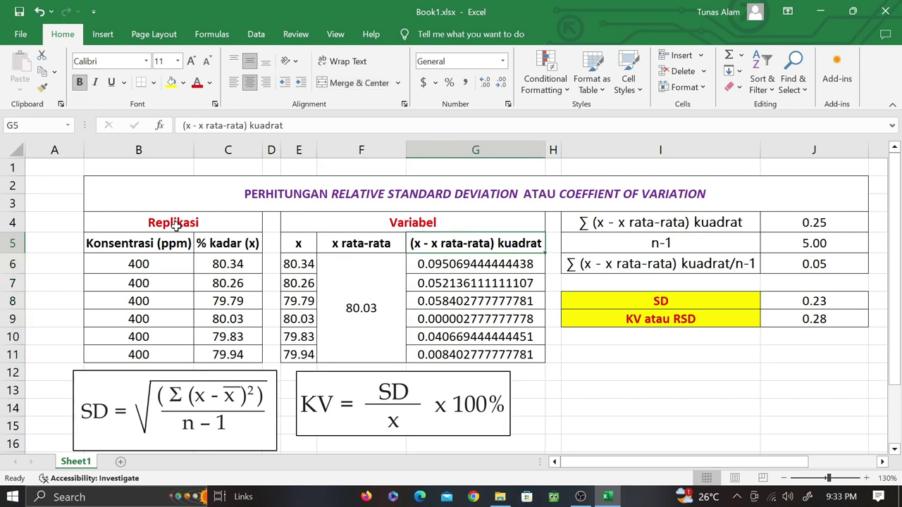
pyautogui.press('Left')
pyautogui.press('Left')
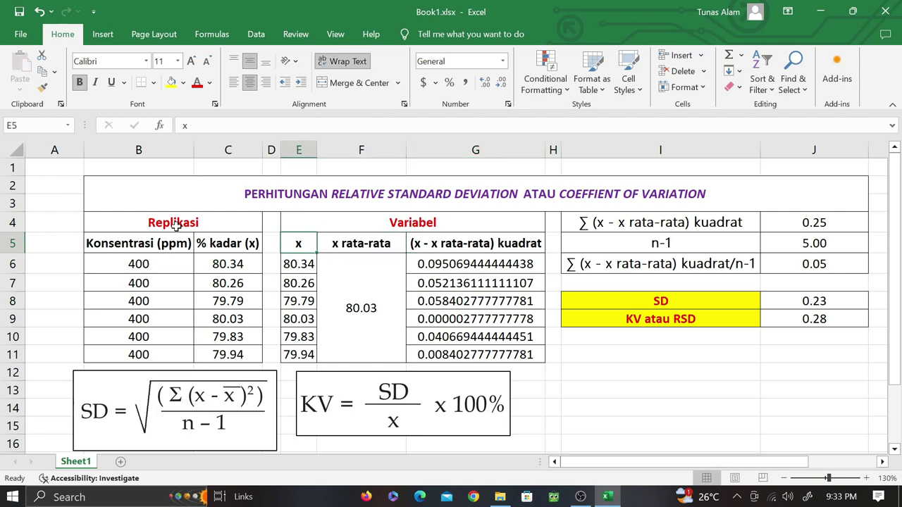
pyautogui.press('Right')
pyautogui.press('Right')
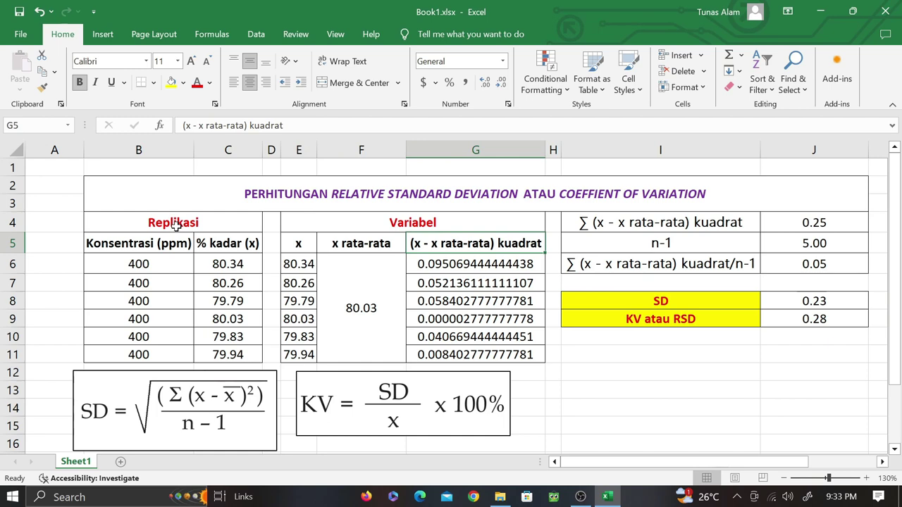
# Inspect the squared-deviation formulas in G6 through G10 along with the x value and average that G6 references
pyautogui.press('Down')
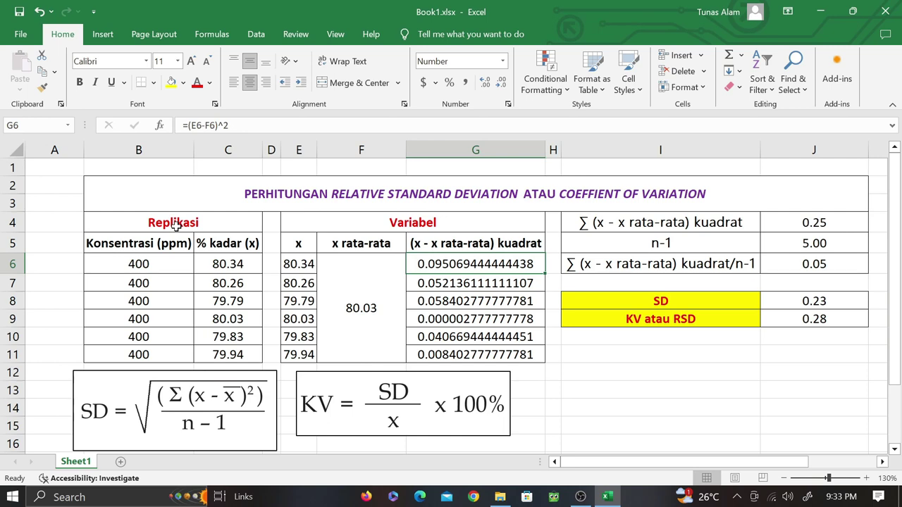
pyautogui.press('Left')
pyautogui.press('Left')
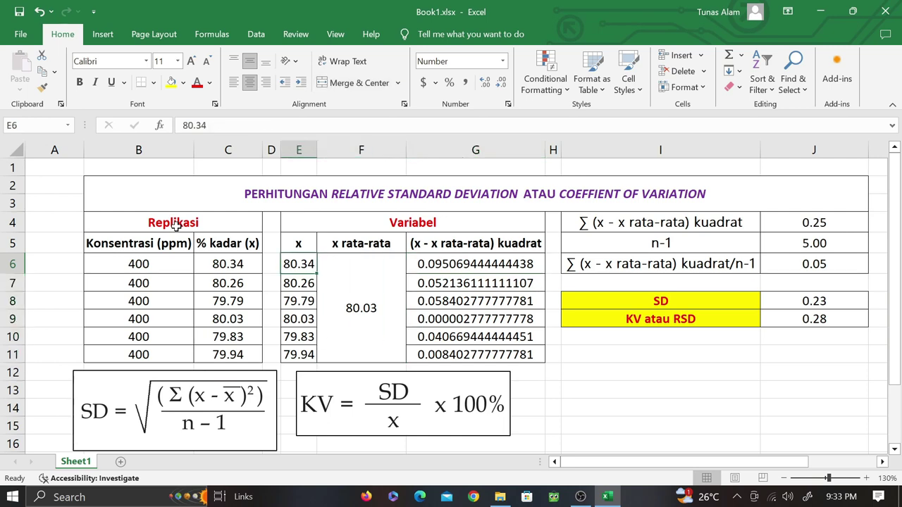
pyautogui.press('Right')
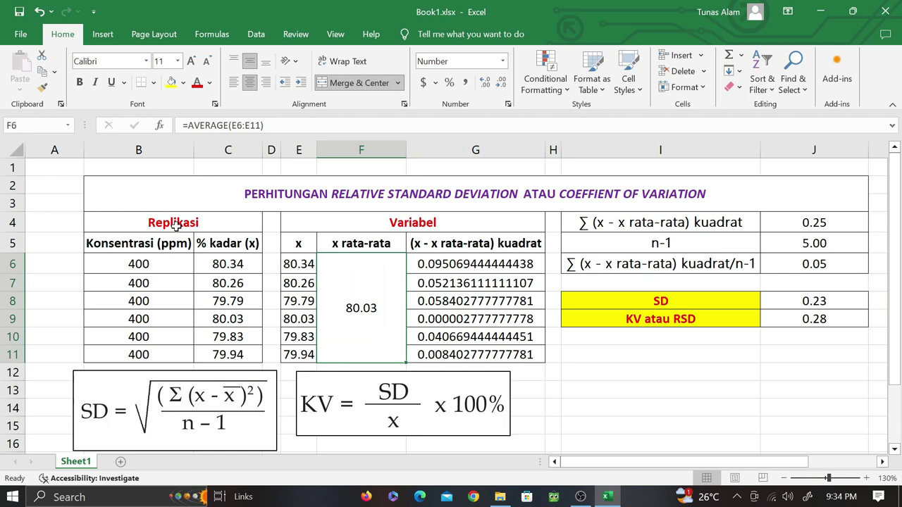
pyautogui.press('Right')
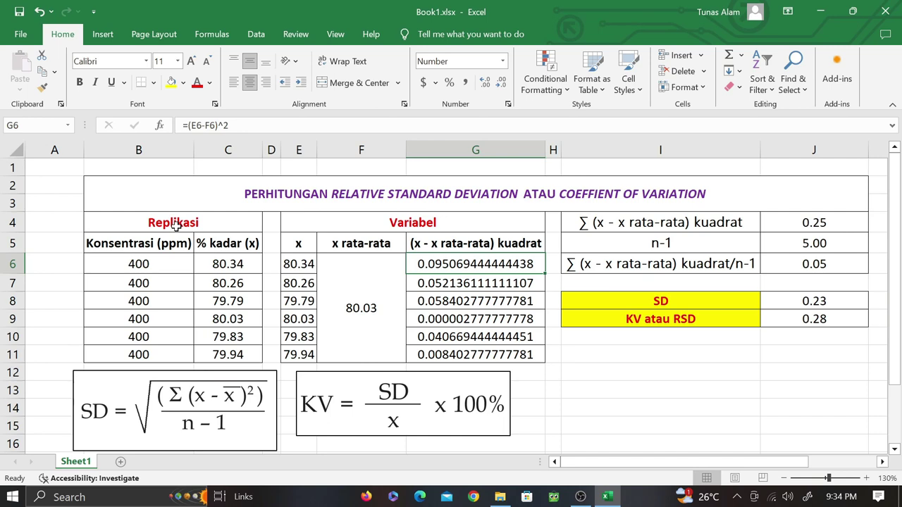
pyautogui.press('Down')
pyautogui.press('Down')
pyautogui.press('Down')
pyautogui.press('Down')
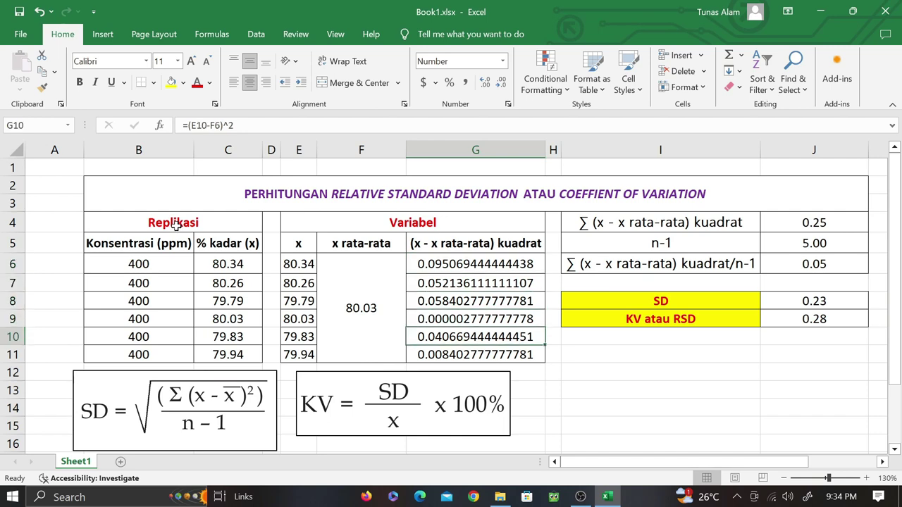
# Compare the SD formula picture with the x value, average and squared deviation in E6, F6 and G6
pyautogui.click(131, 387)
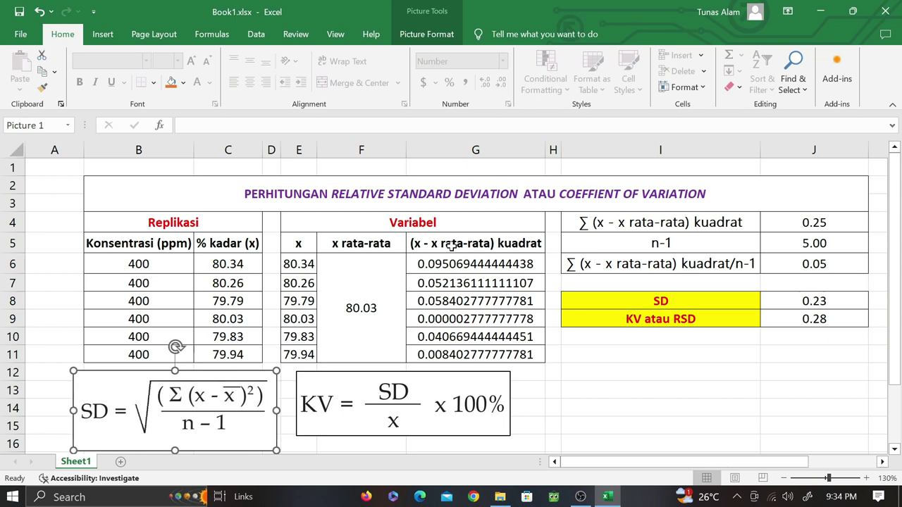
pyautogui.click(287, 265)
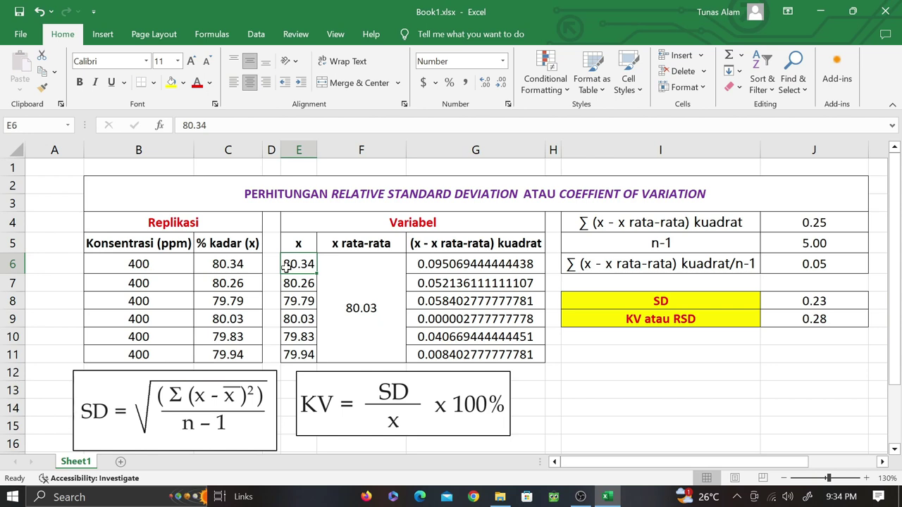
pyautogui.press('Right')
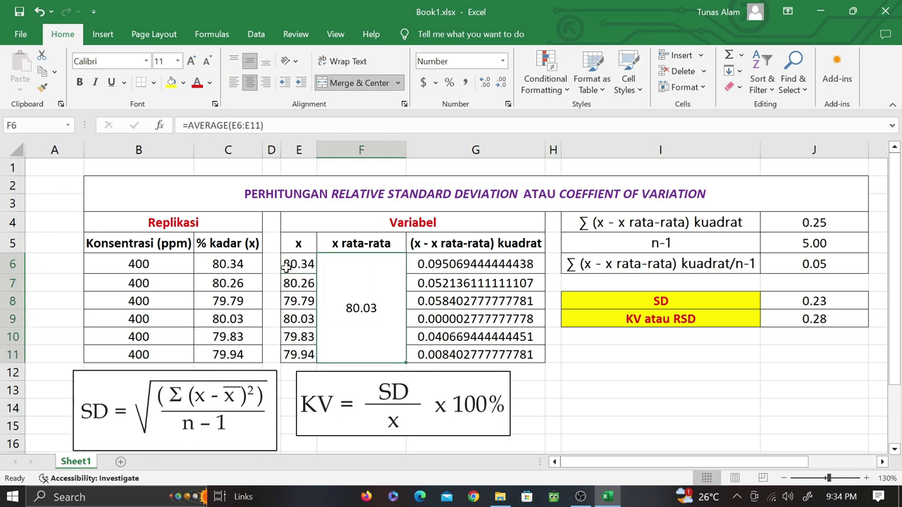
pyautogui.press('Right')
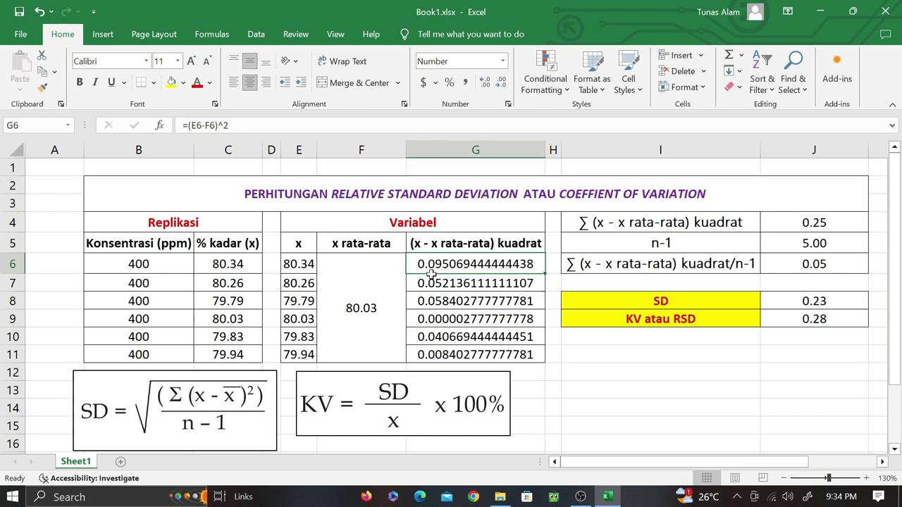
# Relate the SD formula picture to the sum formula in J4 and its source range G6:G11
pyautogui.click(113, 382)
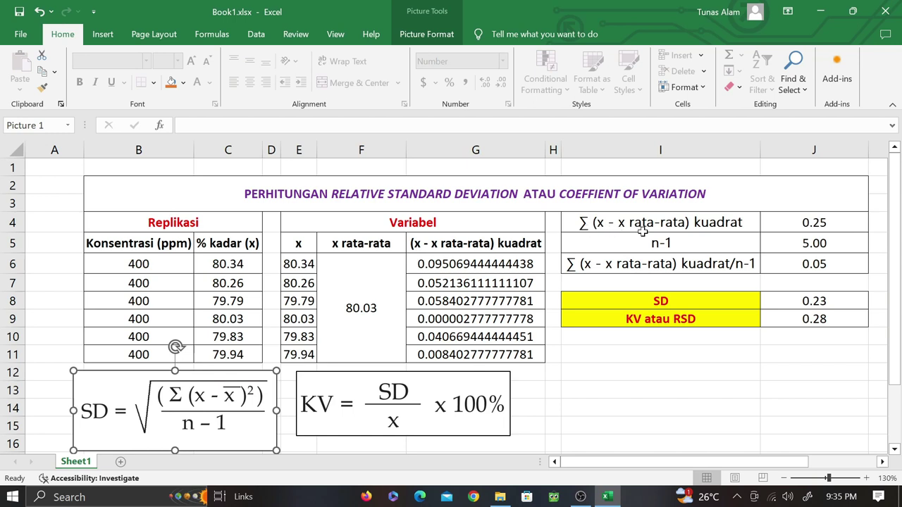
pyautogui.click(806, 223)
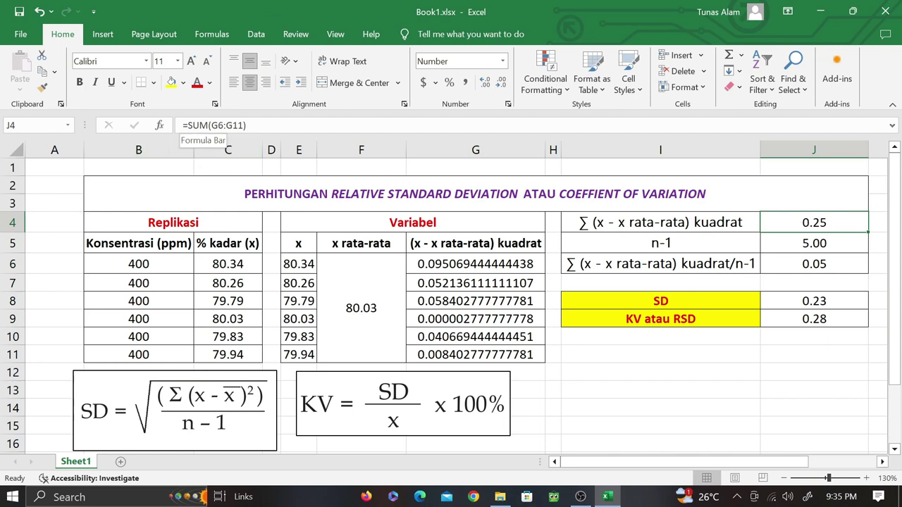
pyautogui.click(444, 263)
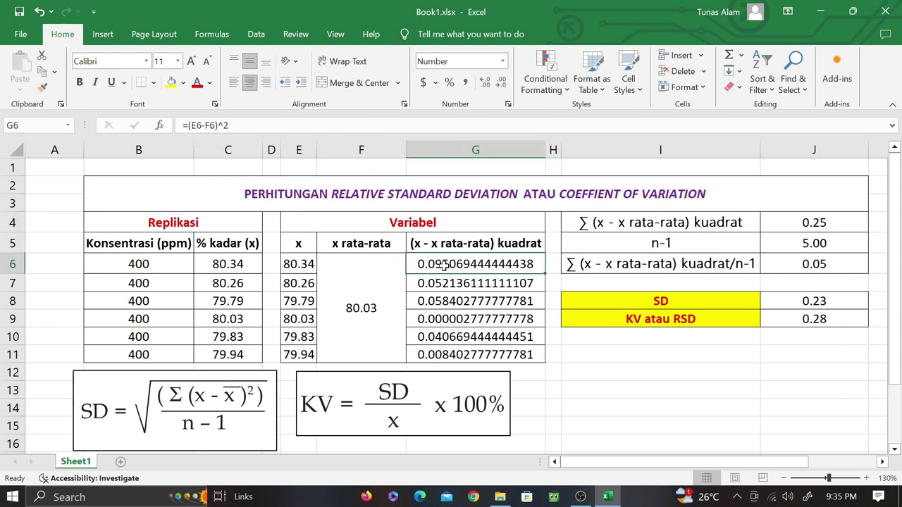
pyautogui.moveTo(445, 263); pyautogui.dragTo(449, 357)
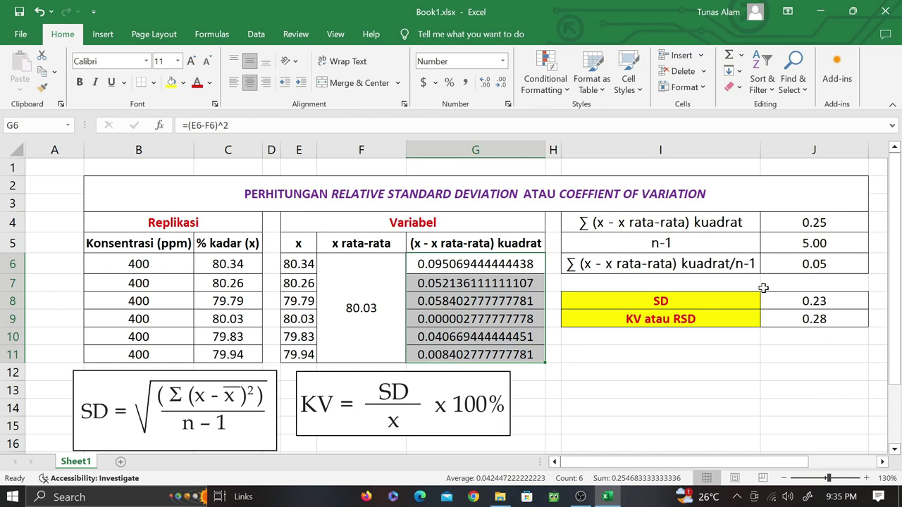
# Inspect the sum, n-1 and quotient cells J4 through J6, plus the SD and KV atau RSD formulas in J8 and J9
pyautogui.click(810, 244)
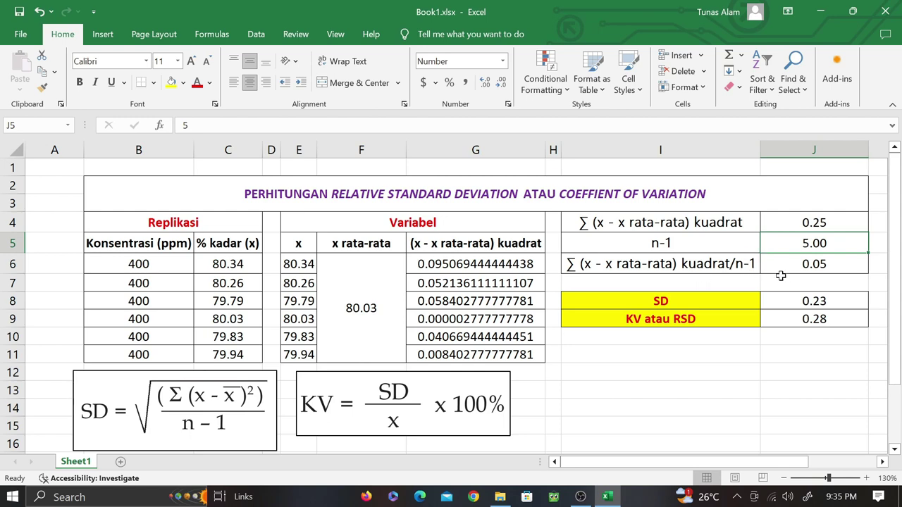
pyautogui.click(821, 227)
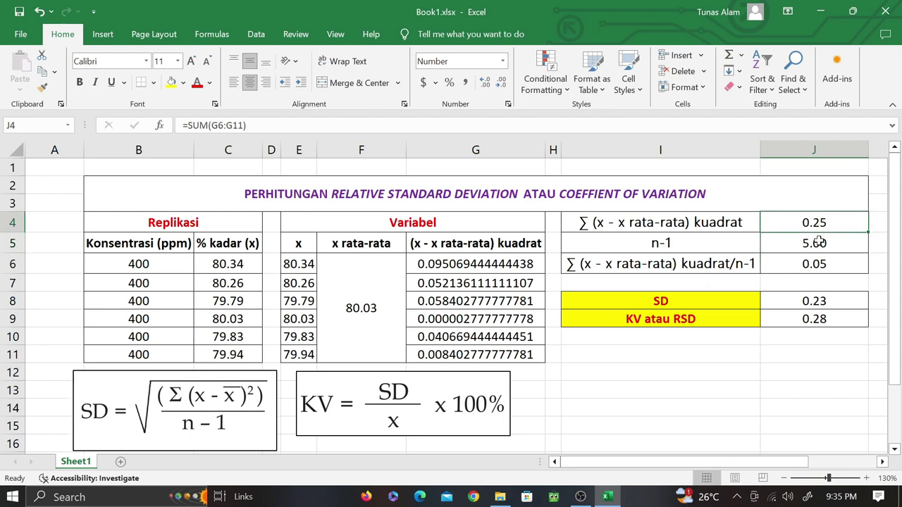
pyautogui.click(820, 242)
pyautogui.click(818, 263)
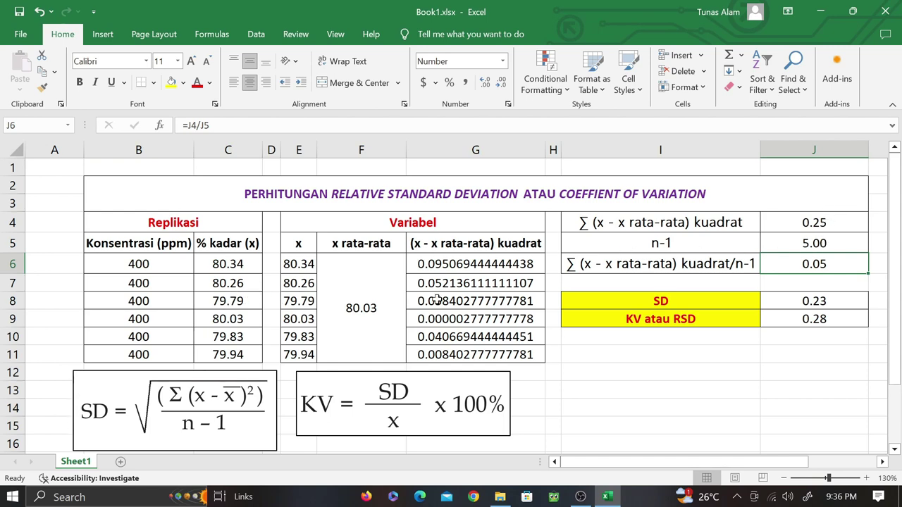
pyautogui.click(806, 302)
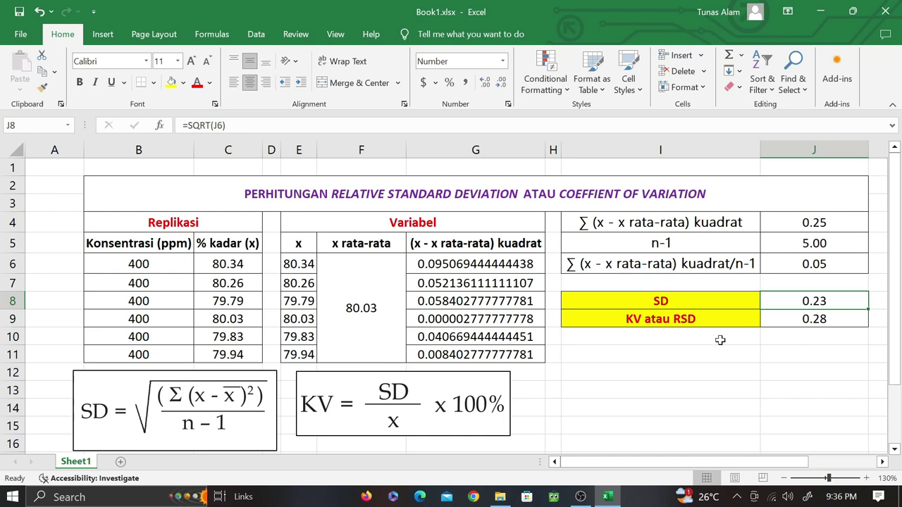
pyautogui.click(822, 319)
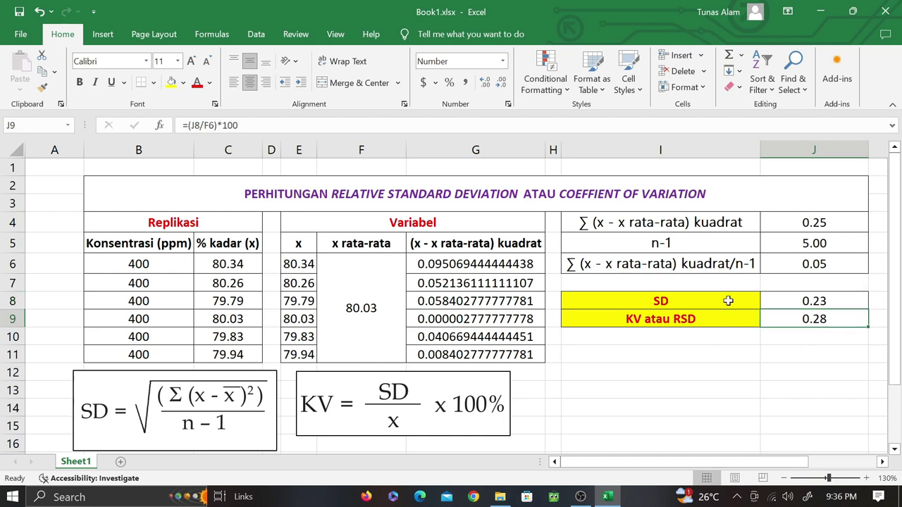